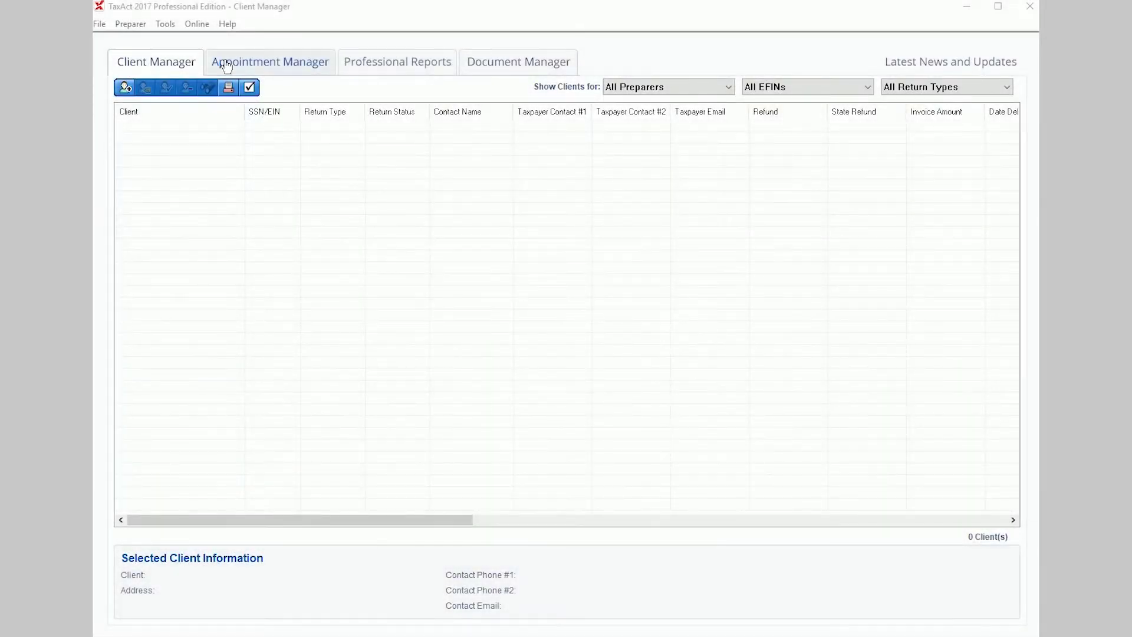
Step: Open the Practice Information page of Preparer Master Information
{"action": "left_click", "coordinate": [132, 24]}
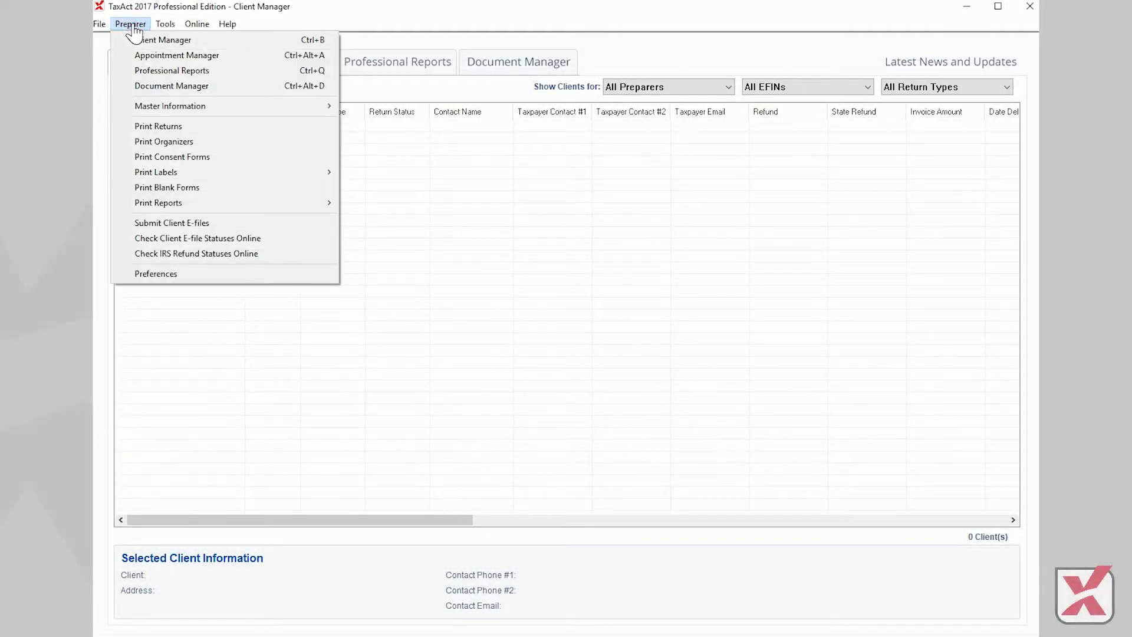
{"action": "mouse_move", "coordinate": [277, 110]}
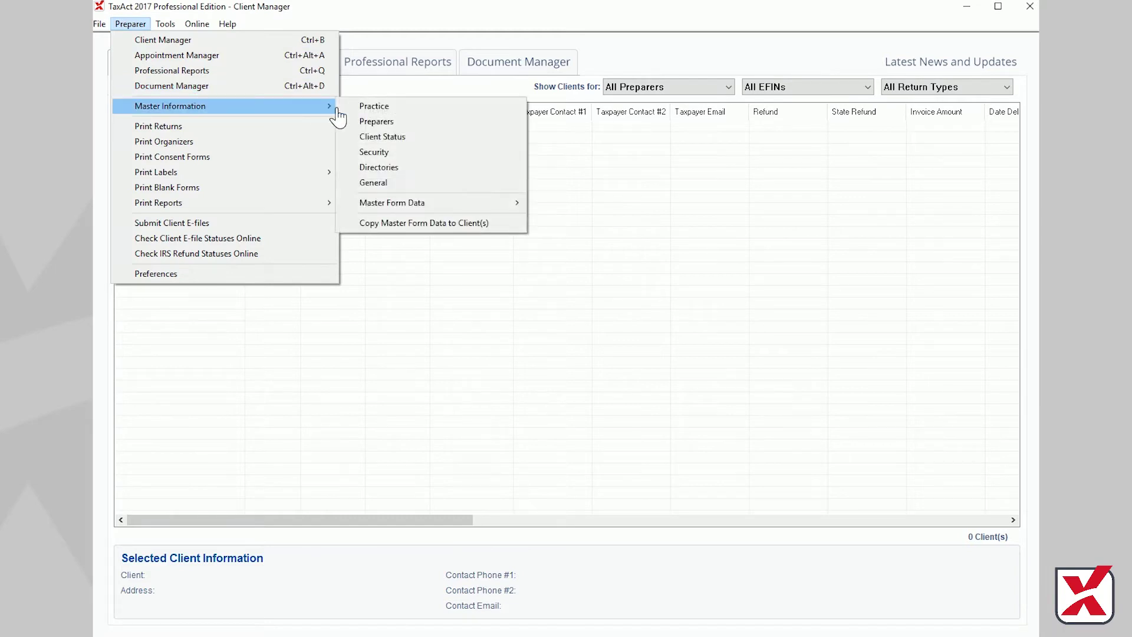
{"action": "left_click", "coordinate": [399, 107]}
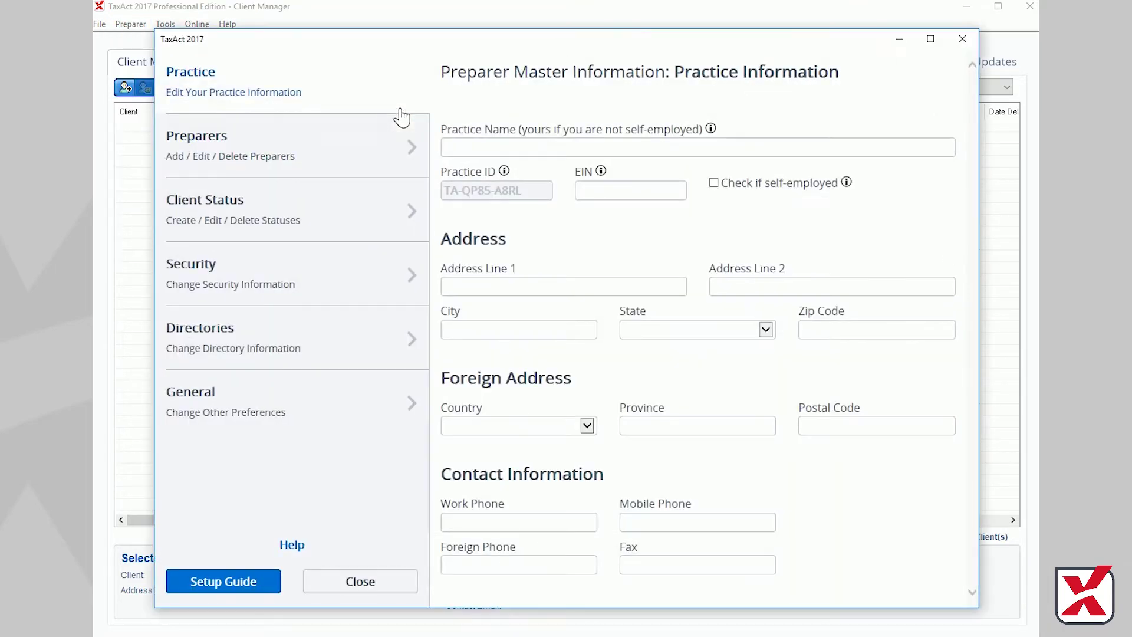
Step: Enter 'Example Company' as the practice name and fill in Address Line 1
{"action": "left_click", "coordinate": [475, 147]}
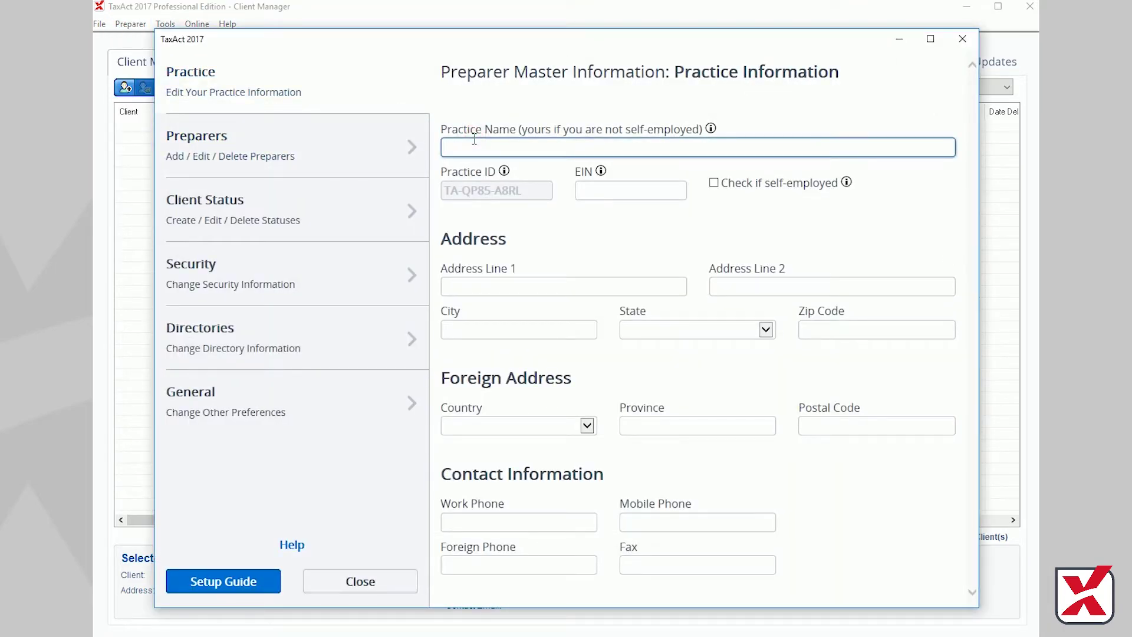
{"action": "type", "text": "Example Company"}
{"action": "left_click", "coordinate": [483, 282]}
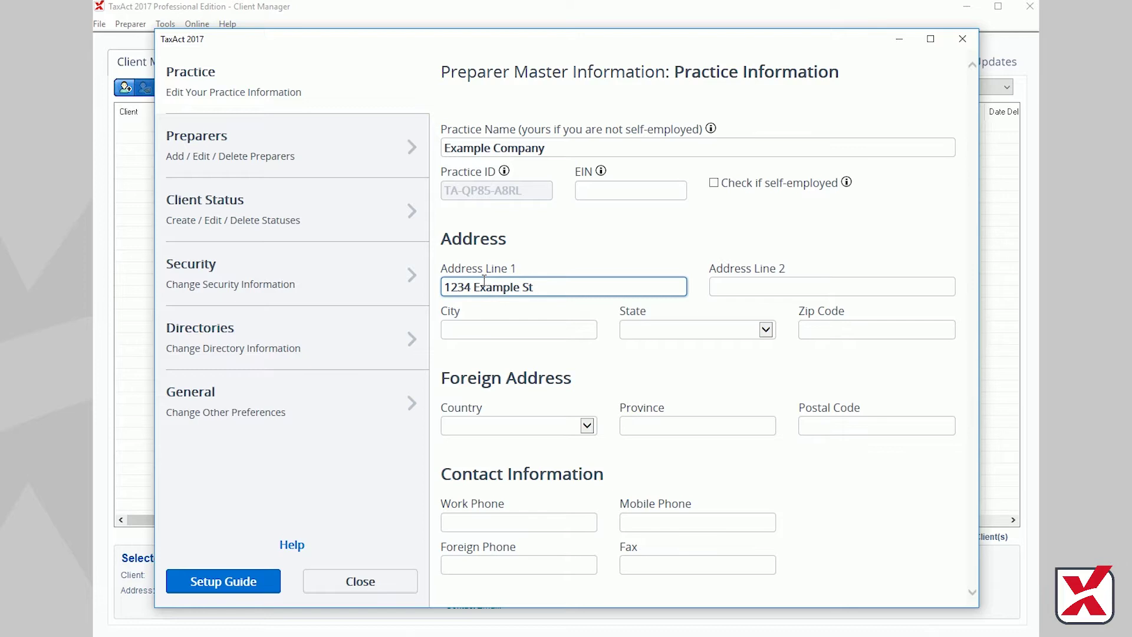
{"action": "left_click", "coordinate": [288, 150]}
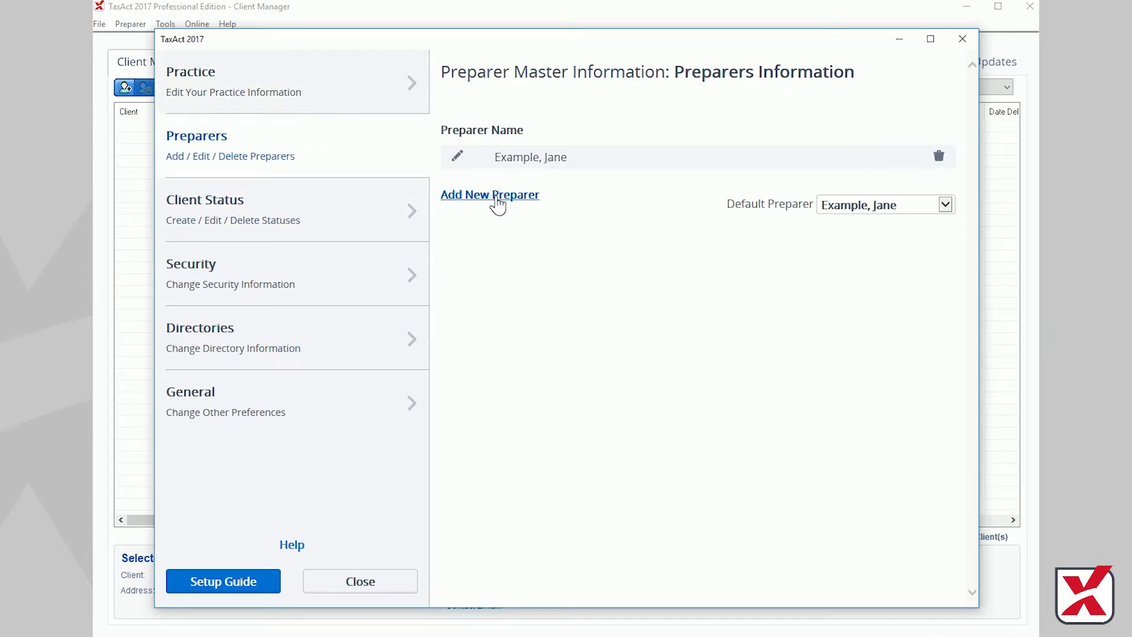
Step: Add a new preparer with first name, last name and PTIN
{"action": "left_click", "coordinate": [496, 197]}
{"action": "left_click", "coordinate": [358, 240]}
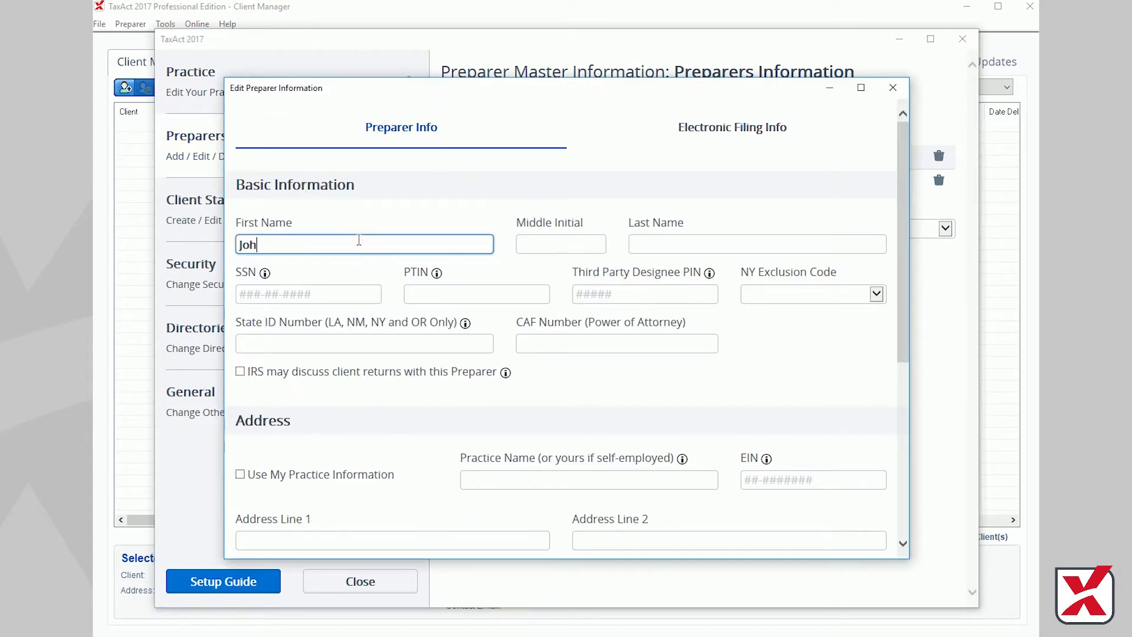
{"action": "key", "text": "Tab"}
{"action": "key", "text": "Tab"}
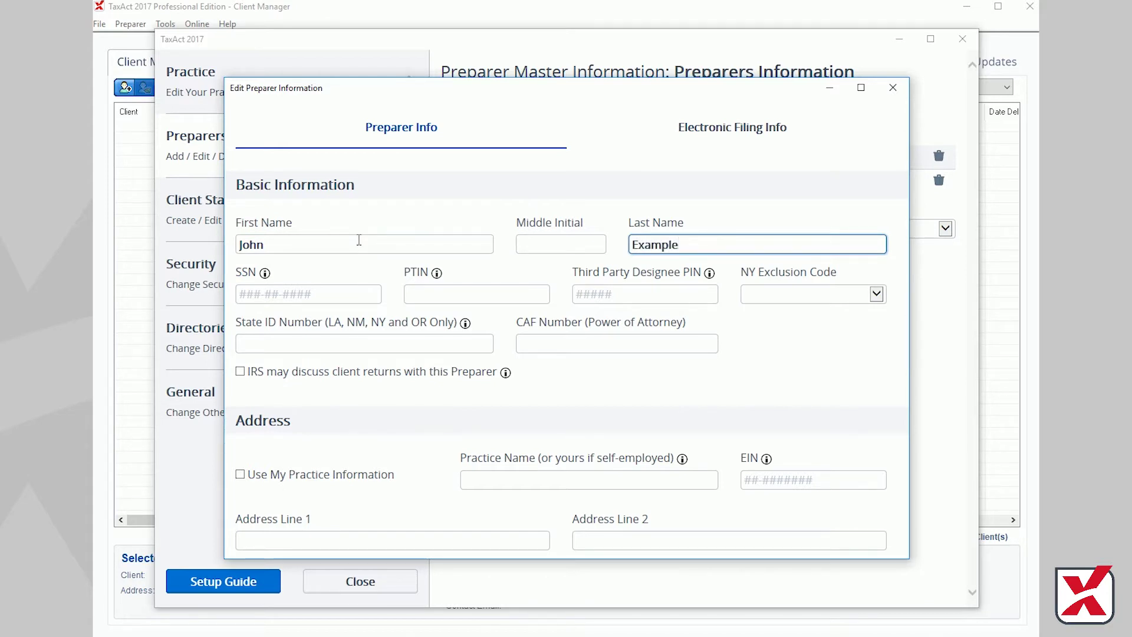
{"action": "key", "text": "Tab"}
{"action": "key", "text": "Tab"}
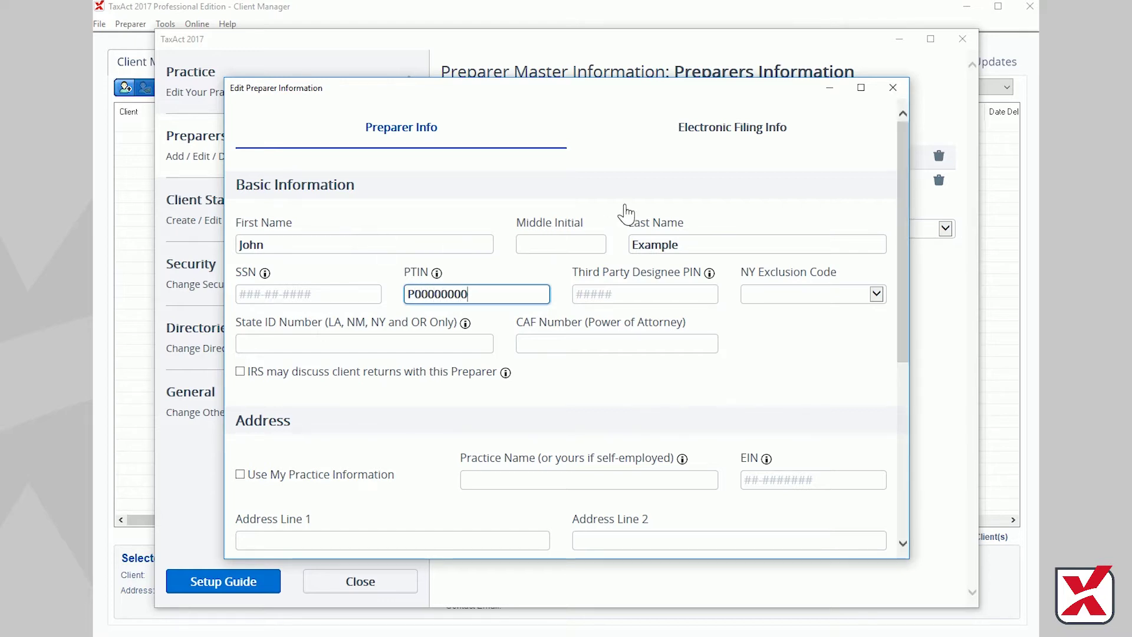
Step: Enter the preparer's EFIN, choose Republic Bank with its RBIN, and save
{"action": "left_click", "coordinate": [727, 135]}
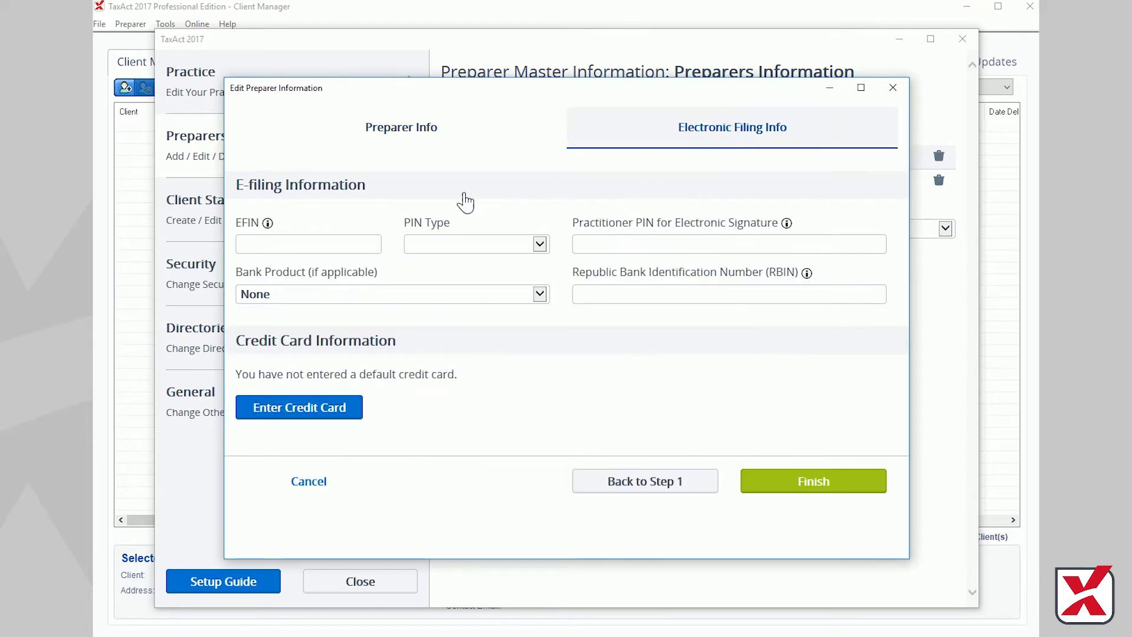
{"action": "left_click", "coordinate": [307, 244]}
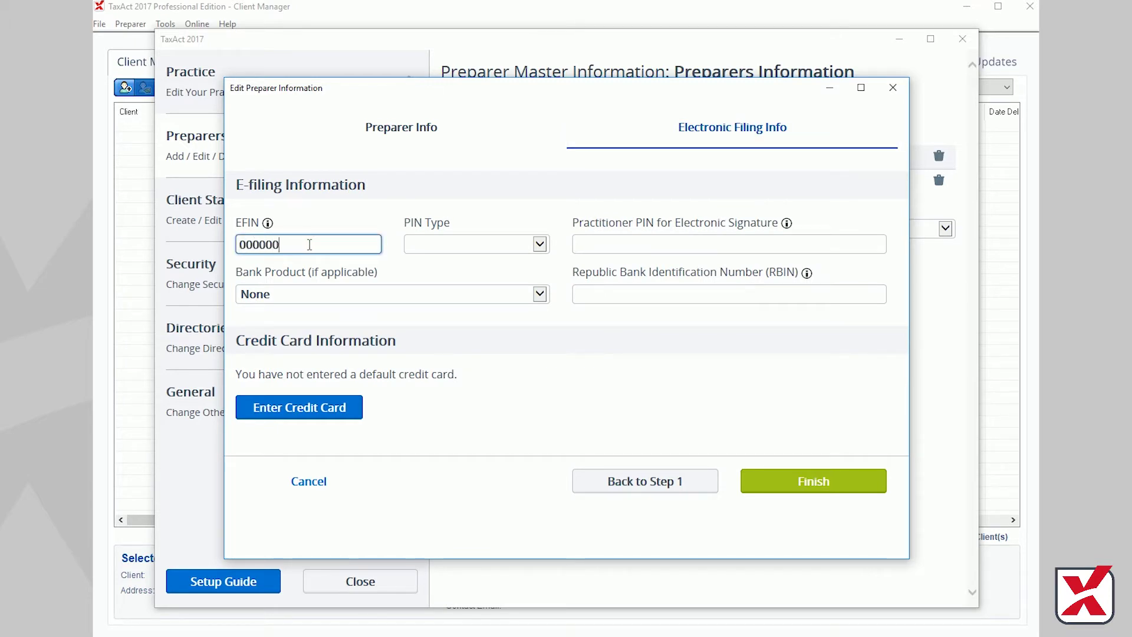
{"action": "left_click", "coordinate": [540, 293]}
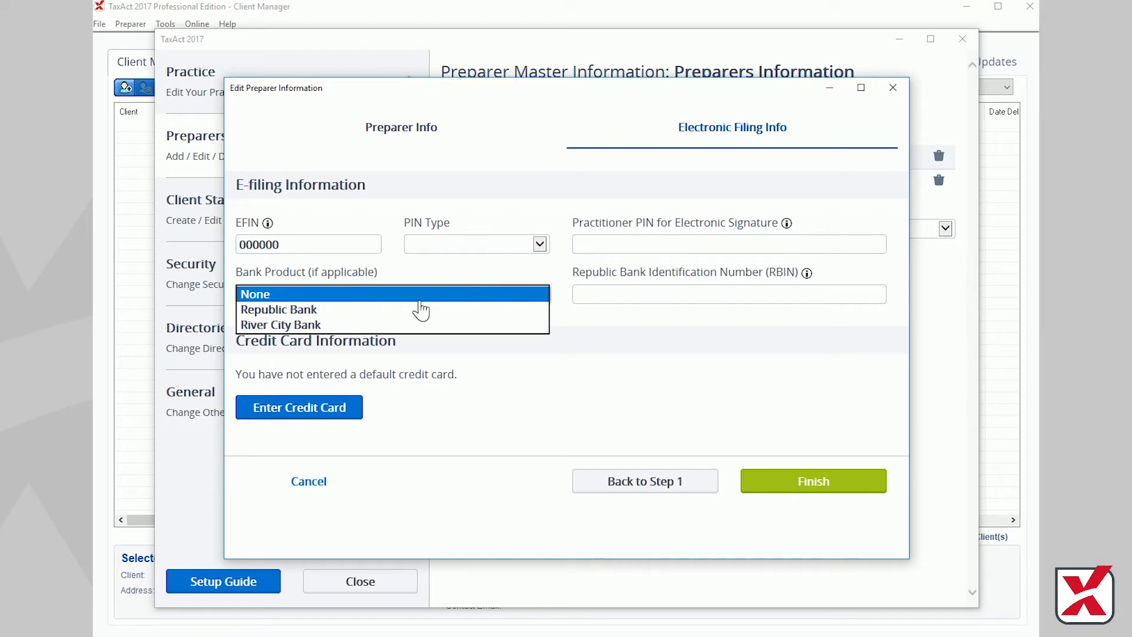
{"action": "left_click", "coordinate": [397, 311]}
{"action": "left_click", "coordinate": [608, 294]}
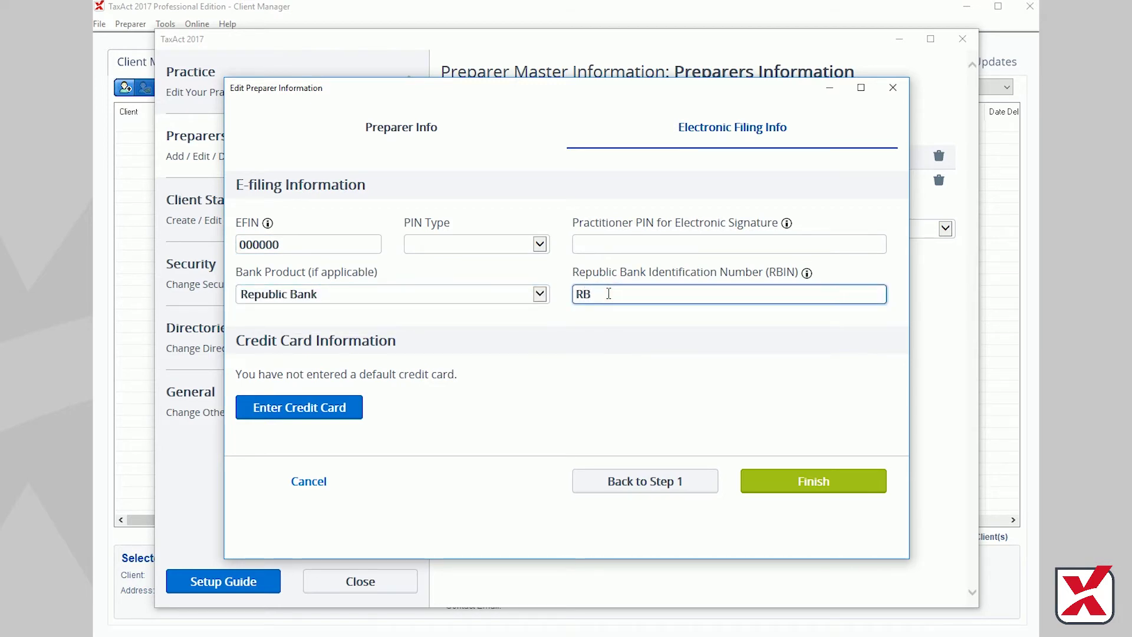
{"action": "type", "text": "RB000000"}
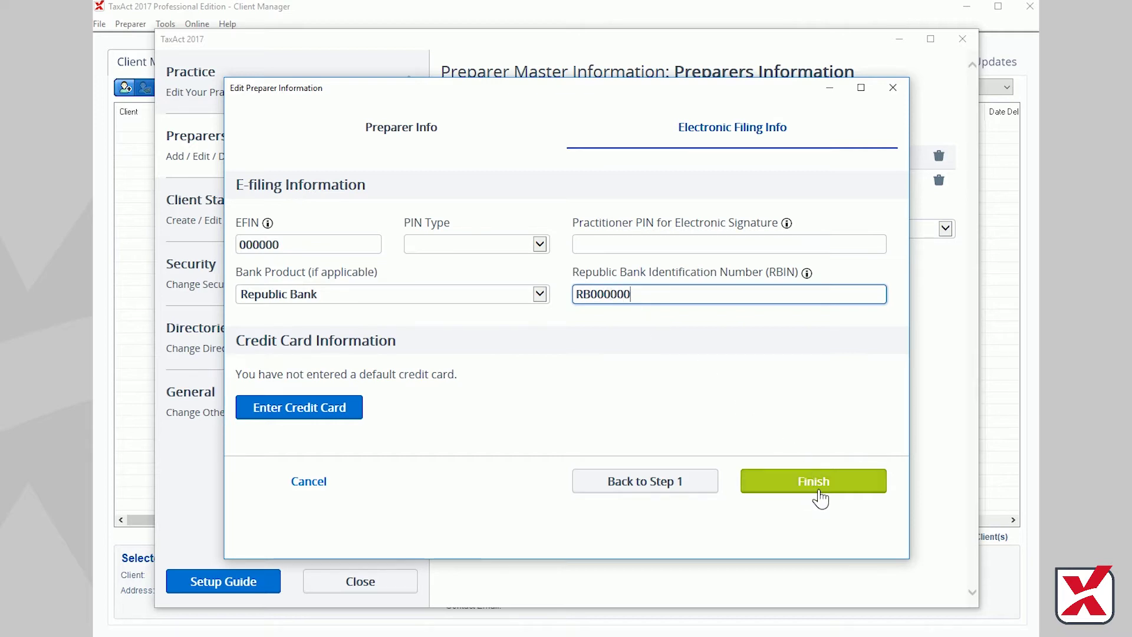
{"action": "left_click", "coordinate": [820, 481]}
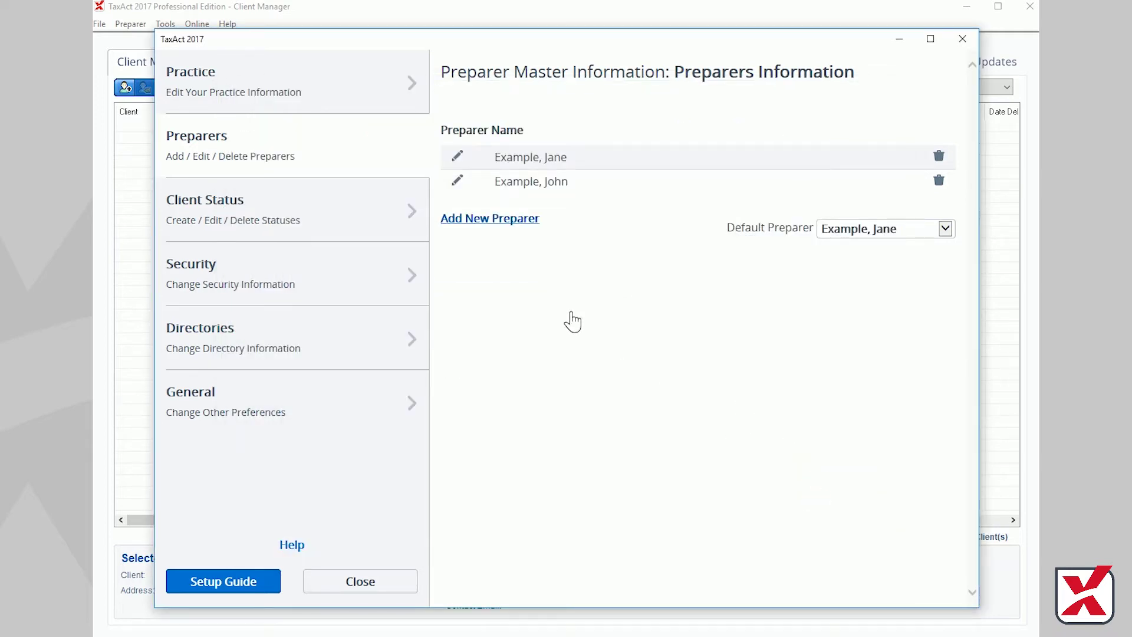
{"action": "left_click", "coordinate": [283, 207]}
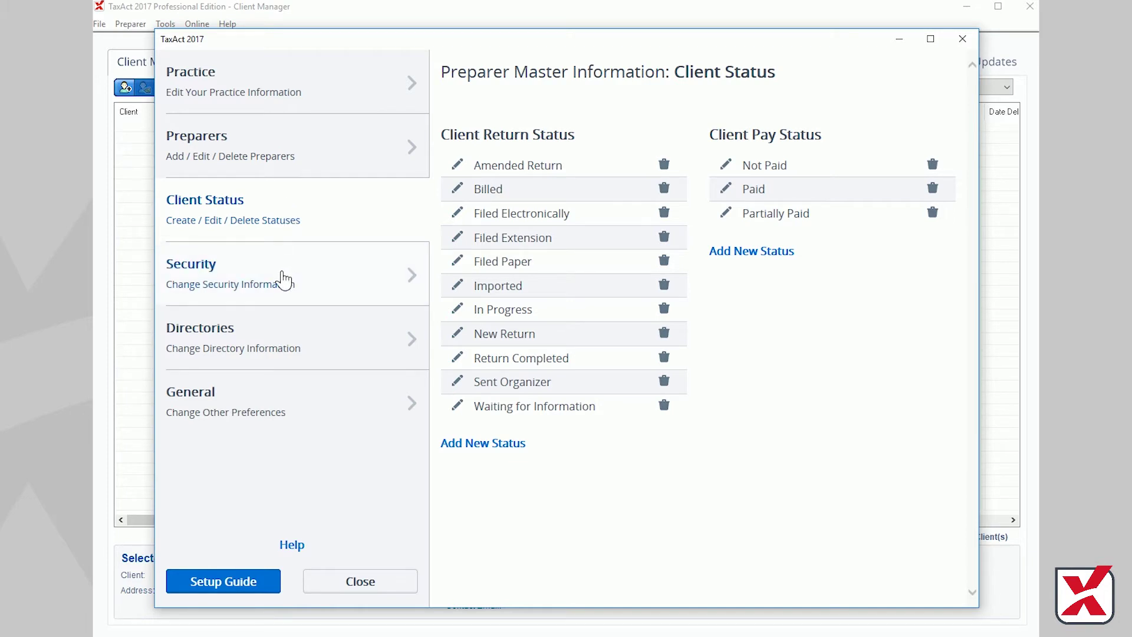
Step: Show the Security page with user-level permissions and security logs options
{"action": "left_click", "coordinate": [284, 280]}
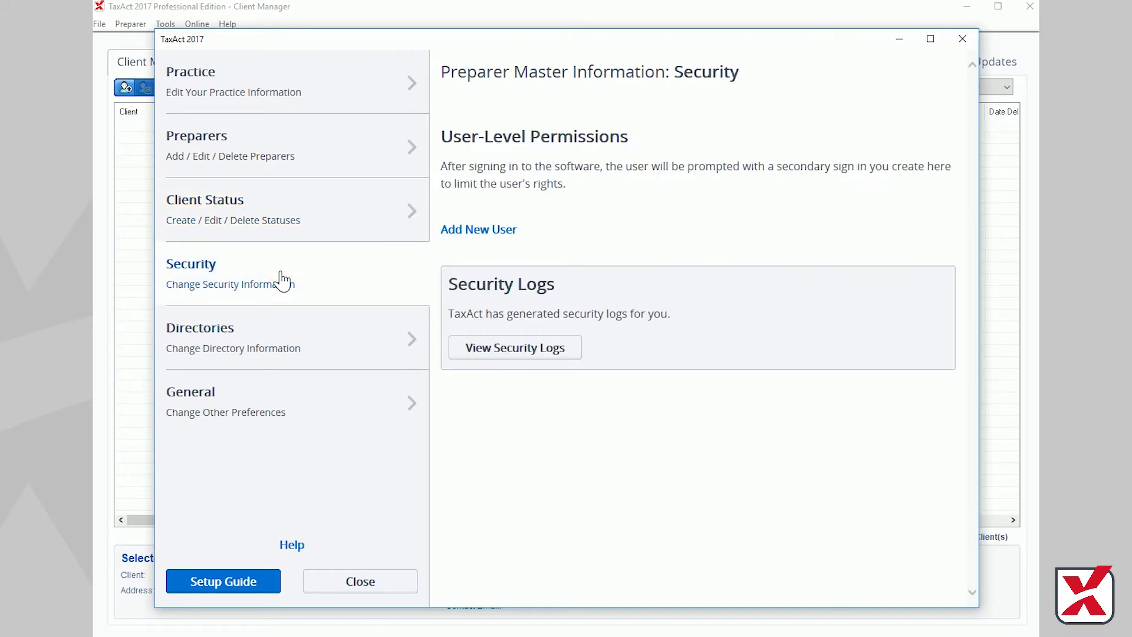
Step: Add a new user denied creating returns, deleting returns and installing updates
{"action": "left_click", "coordinate": [496, 232]}
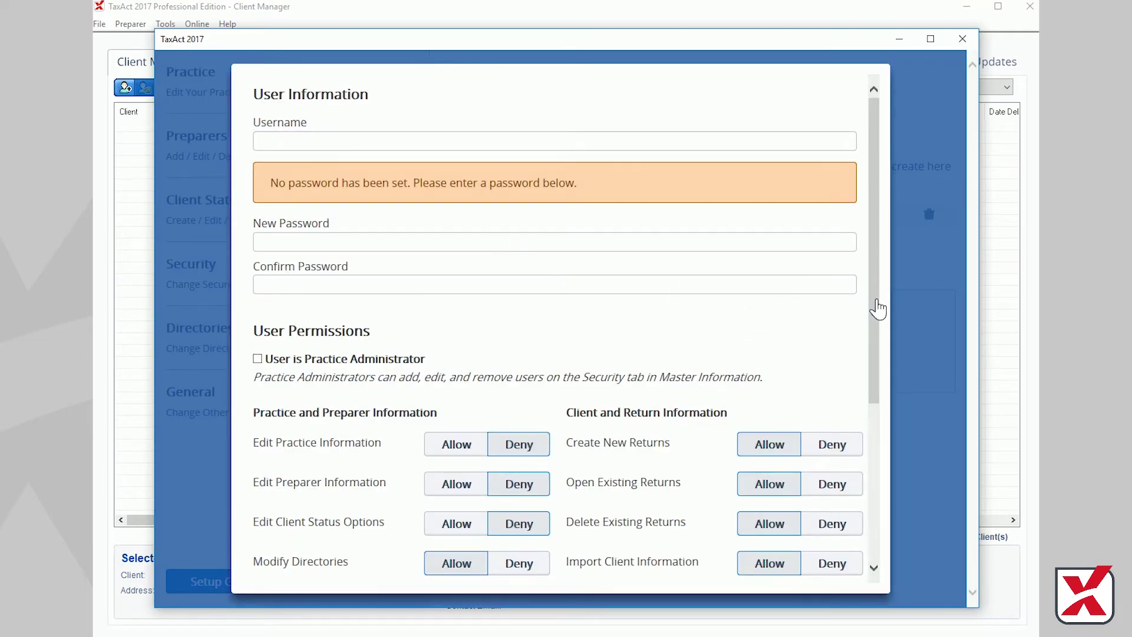
{"action": "left_click_drag", "start_coordinate": [878, 308], "coordinate": [880, 455]}
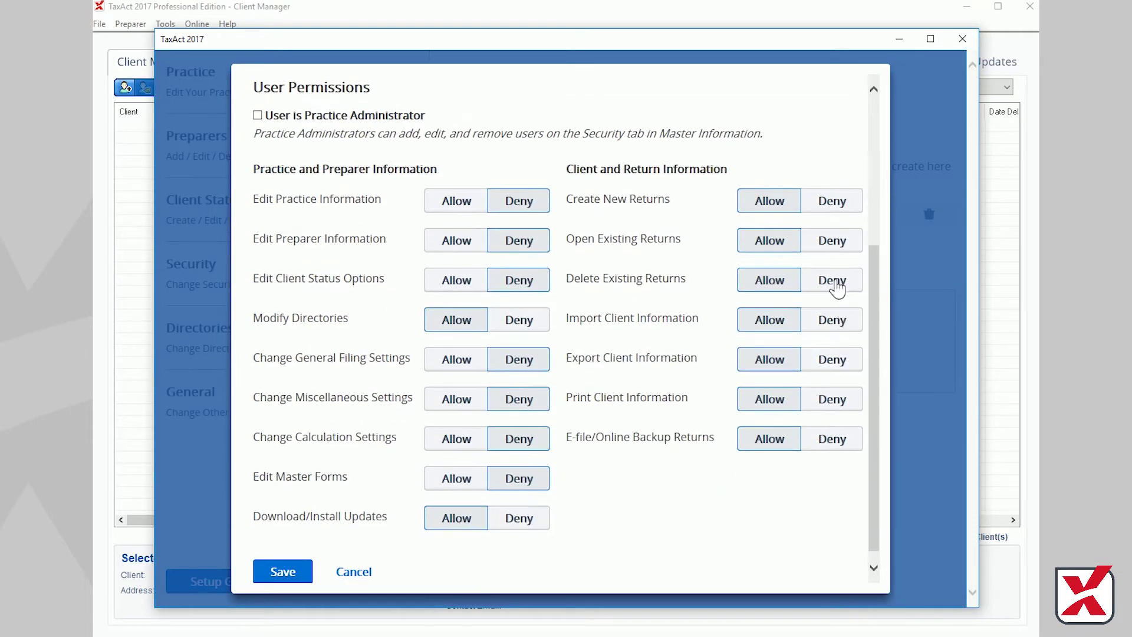
{"action": "left_click", "coordinate": [840, 204]}
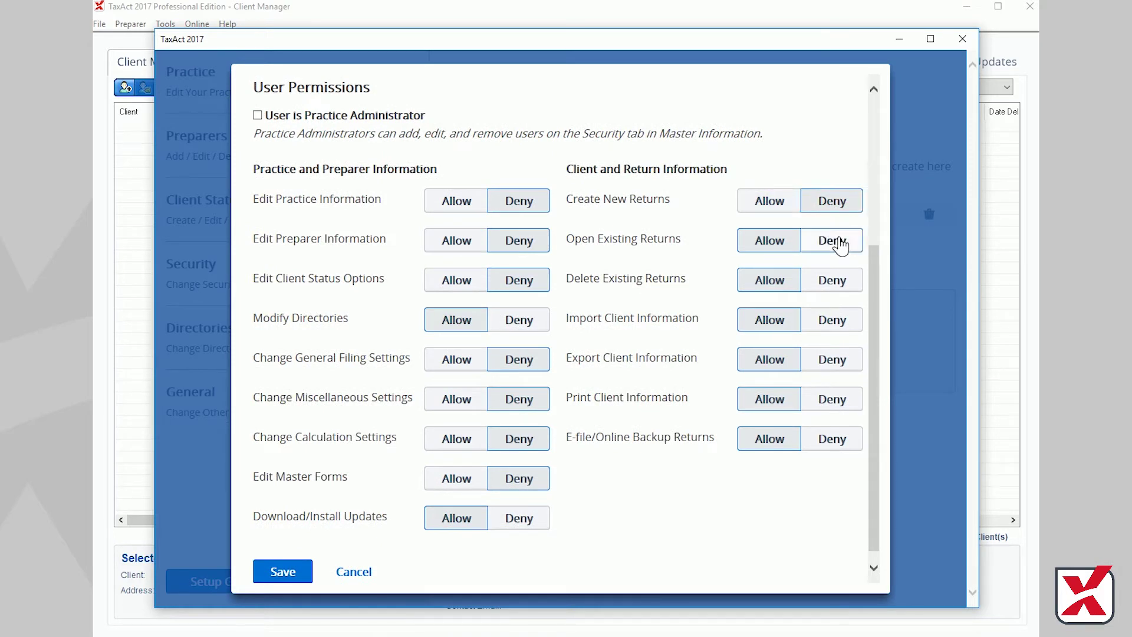
{"action": "left_click", "coordinate": [833, 288]}
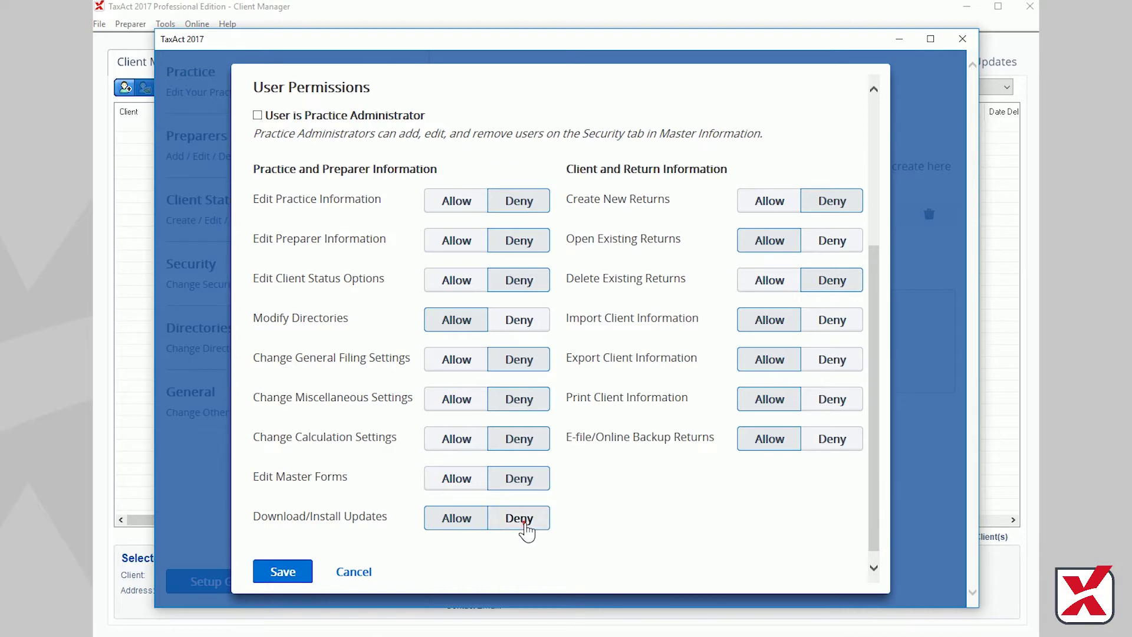
{"action": "left_click", "coordinate": [527, 527]}
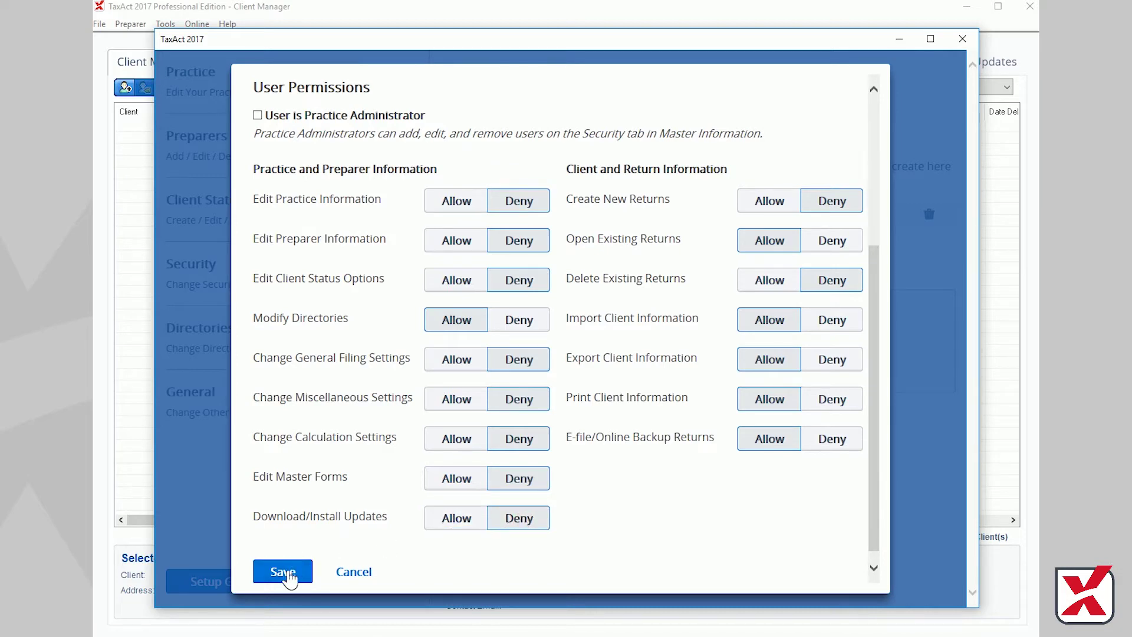
{"action": "left_click", "coordinate": [362, 575]}
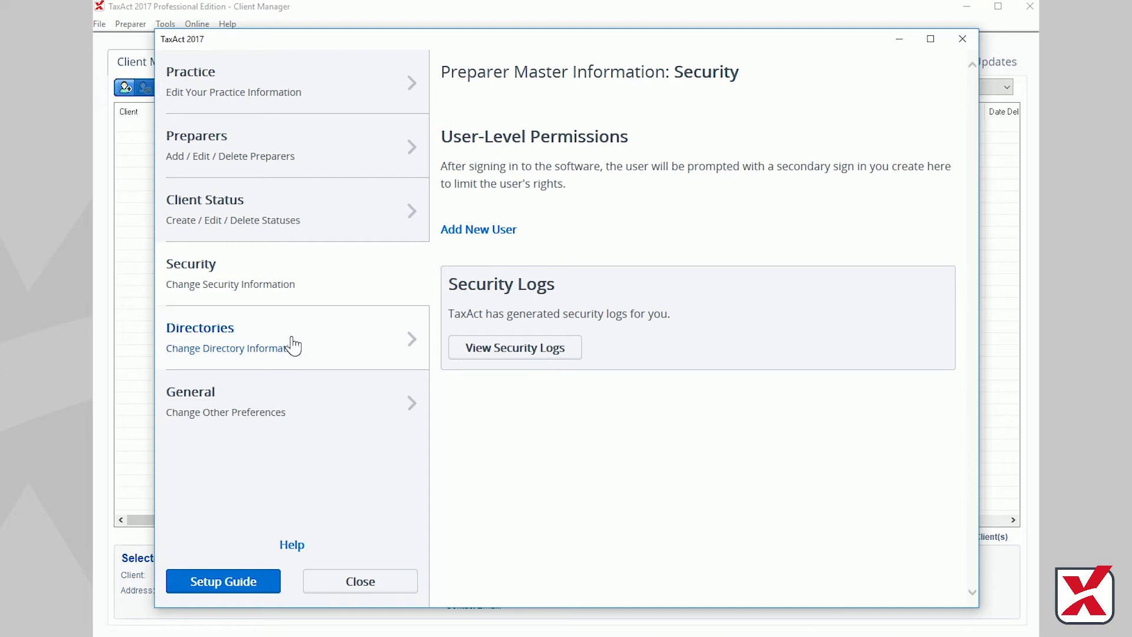
{"action": "left_click", "coordinate": [293, 345]}
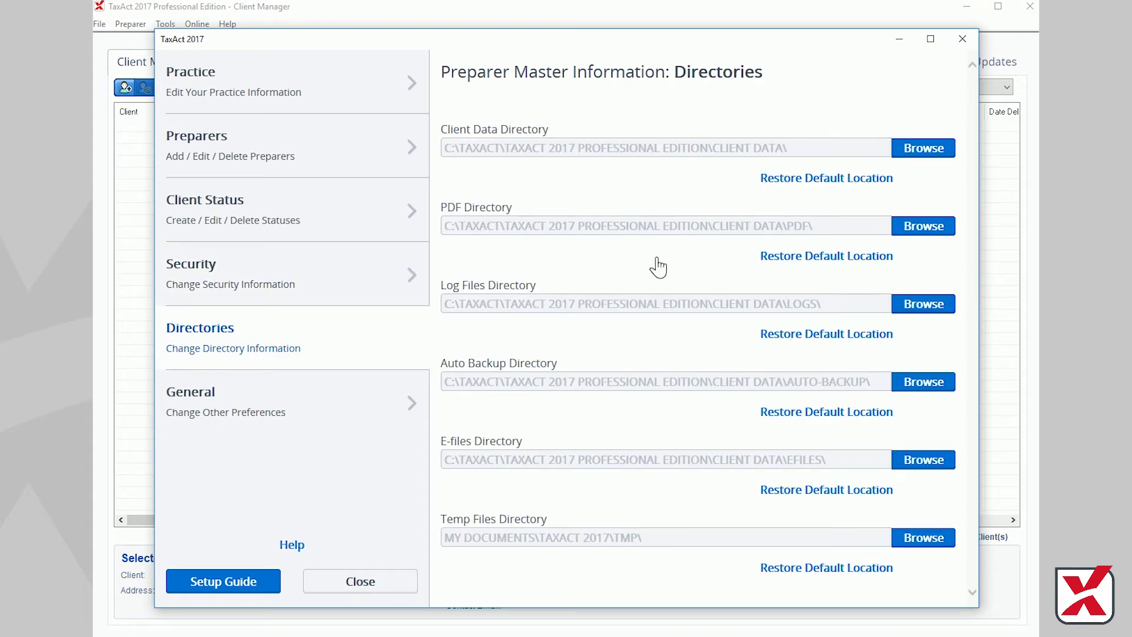
Step: Browse for a new client data folder but cancel, keeping the default path
{"action": "left_click", "coordinate": [924, 149]}
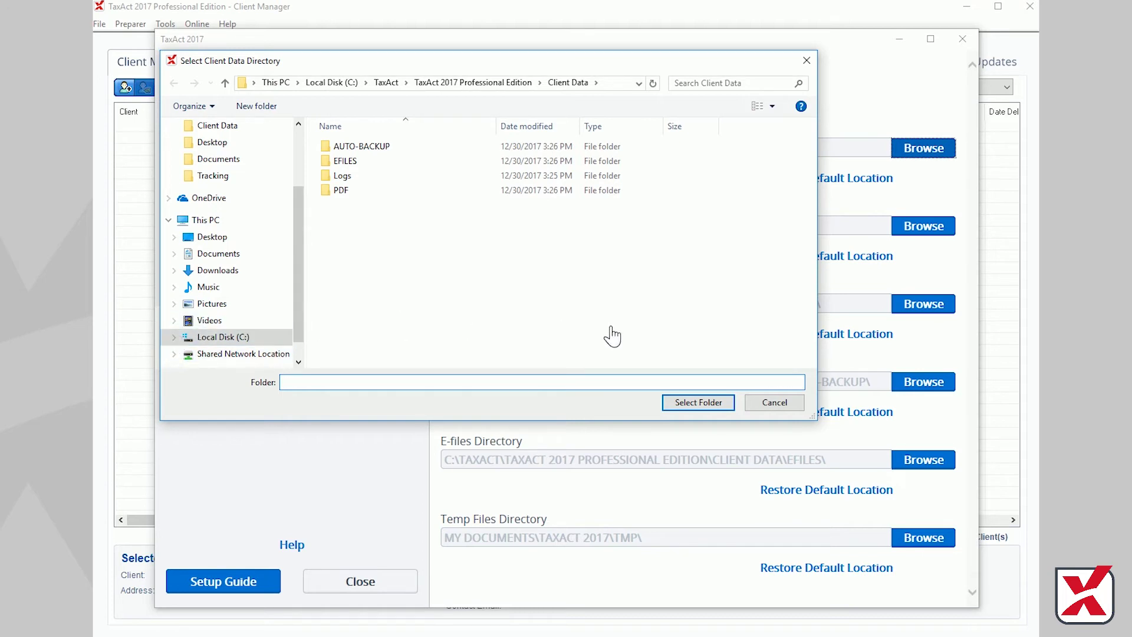
{"action": "left_click", "coordinate": [788, 403]}
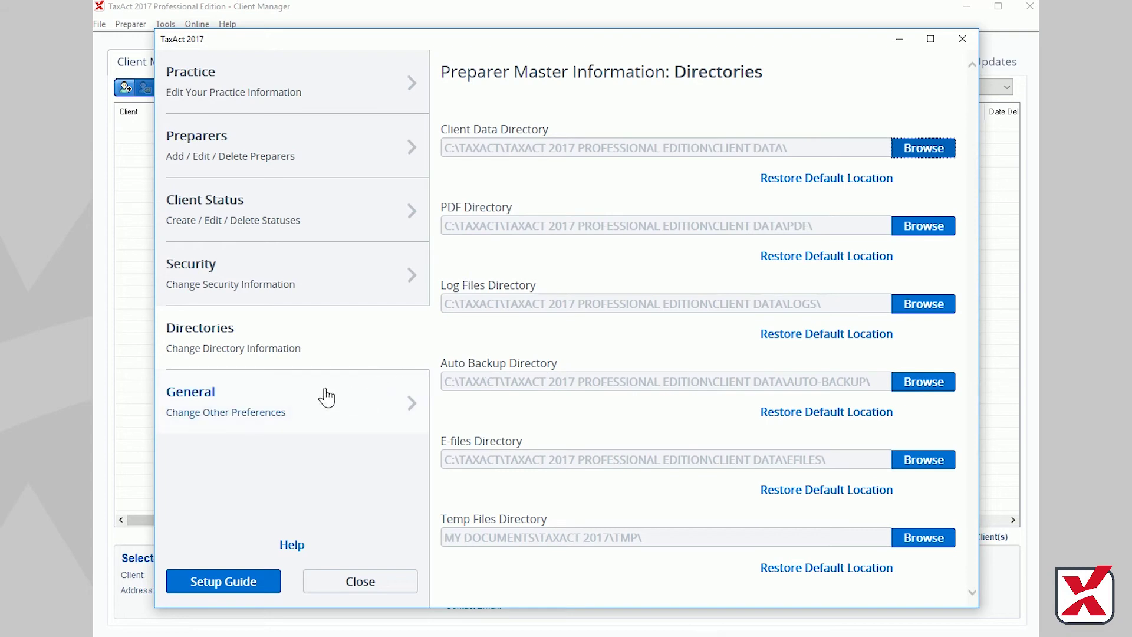
Step: Enable W-2 auto-complete for Boxes 3-6, 16 and 18 in General options, then close
{"action": "left_click", "coordinate": [286, 406]}
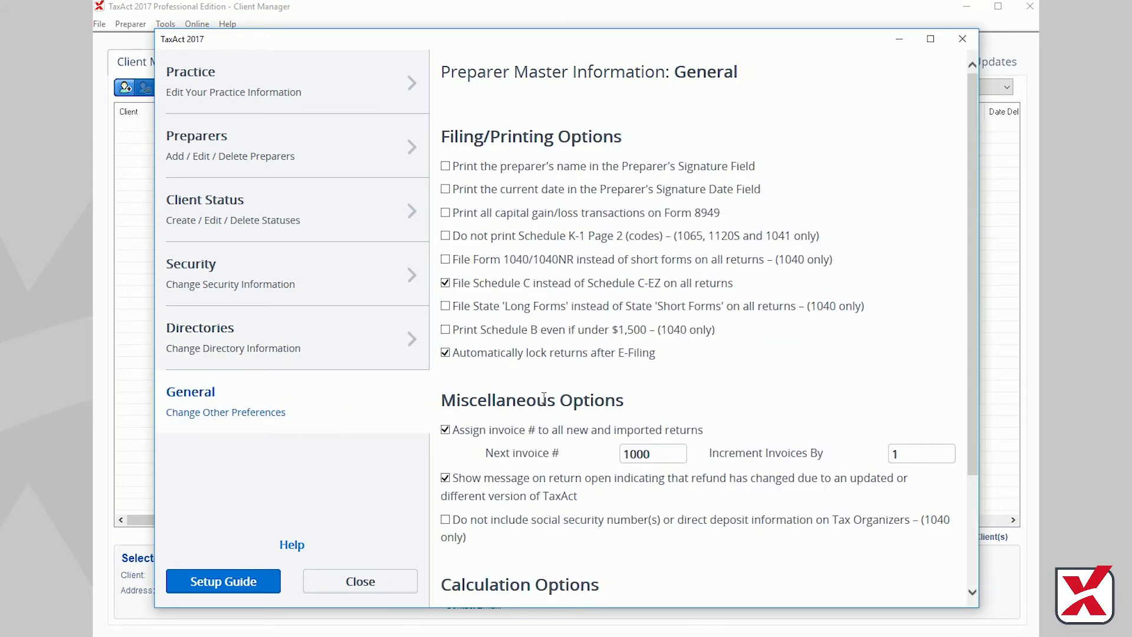
{"action": "scroll", "coordinate": [970, 377], "scroll_direction": "down", "scroll_amount": 3}
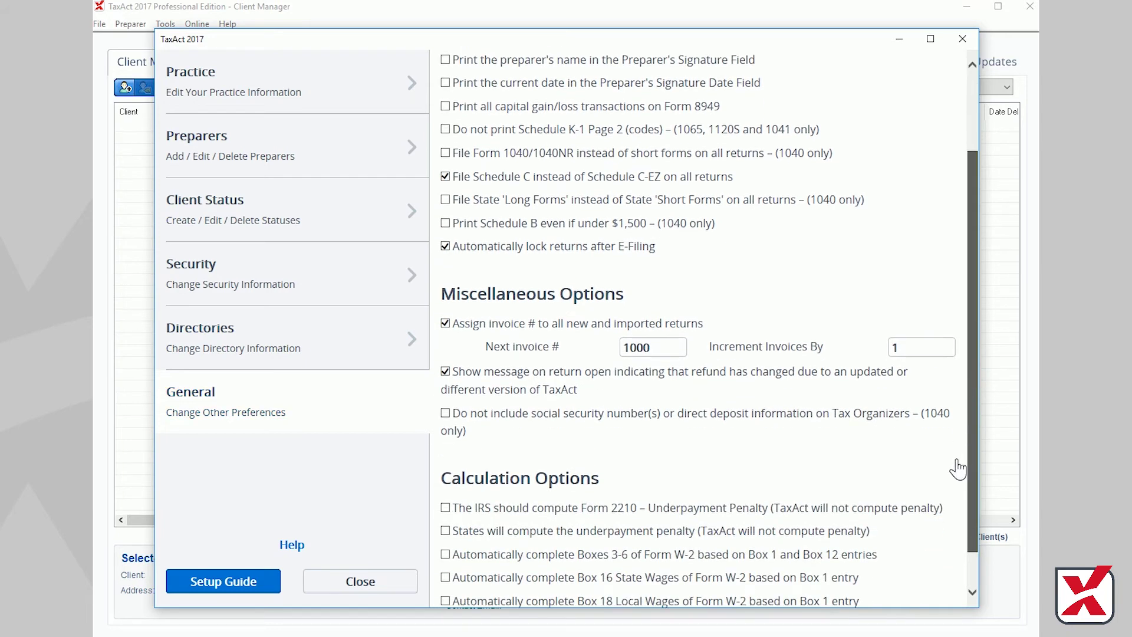
{"action": "scroll", "coordinate": [958, 469], "scroll_direction": "down", "scroll_amount": 1}
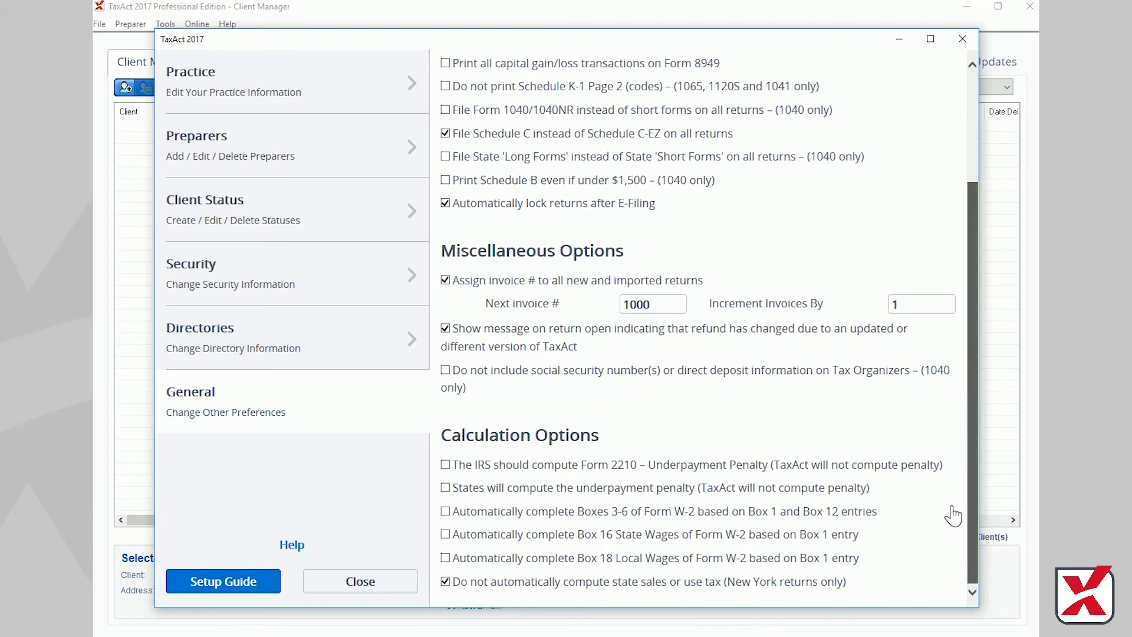
{"action": "left_click", "coordinate": [447, 511]}
{"action": "left_click", "coordinate": [446, 534]}
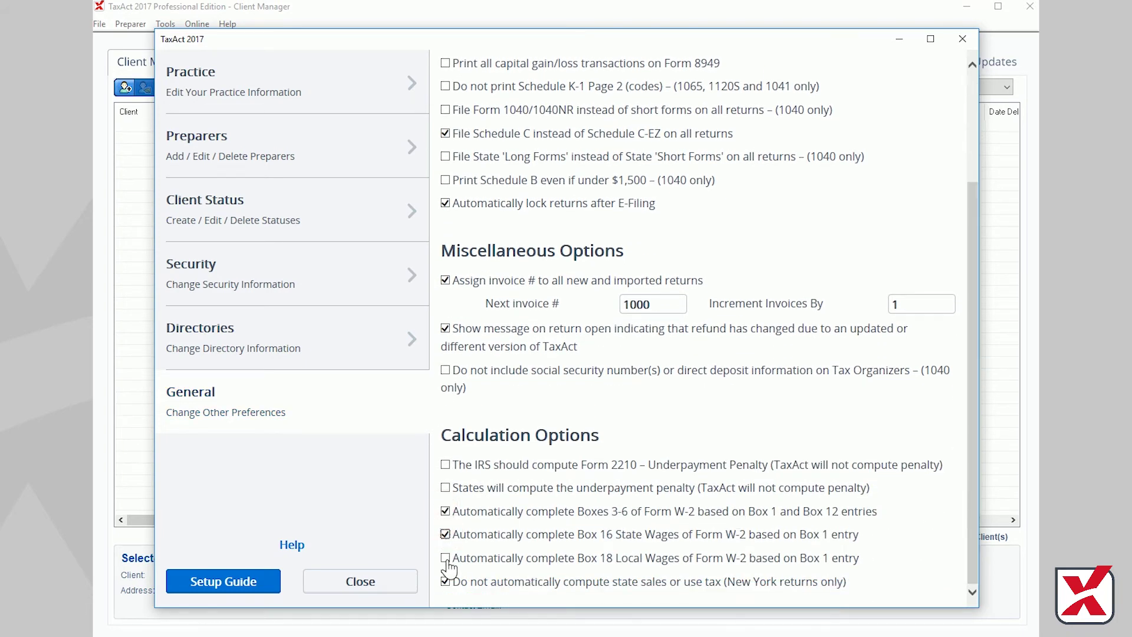
{"action": "left_click", "coordinate": [446, 559]}
{"action": "left_click", "coordinate": [361, 583]}
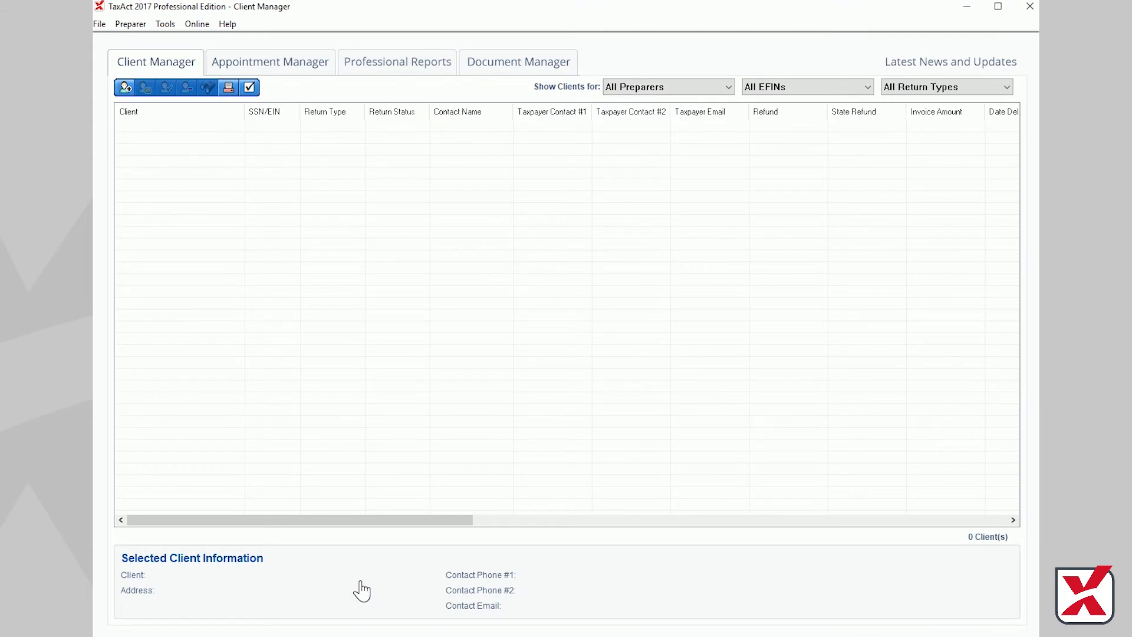
Step: In Preparer Preferences, add the Address column and remove Payment Status
{"action": "left_click", "coordinate": [132, 29]}
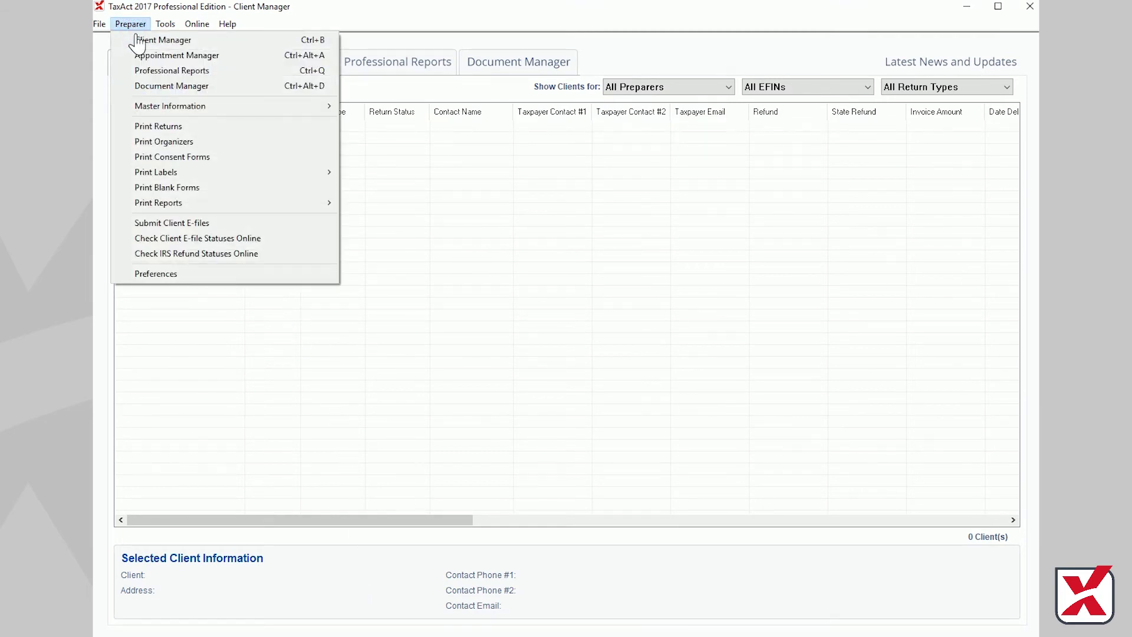
{"action": "left_click", "coordinate": [205, 278]}
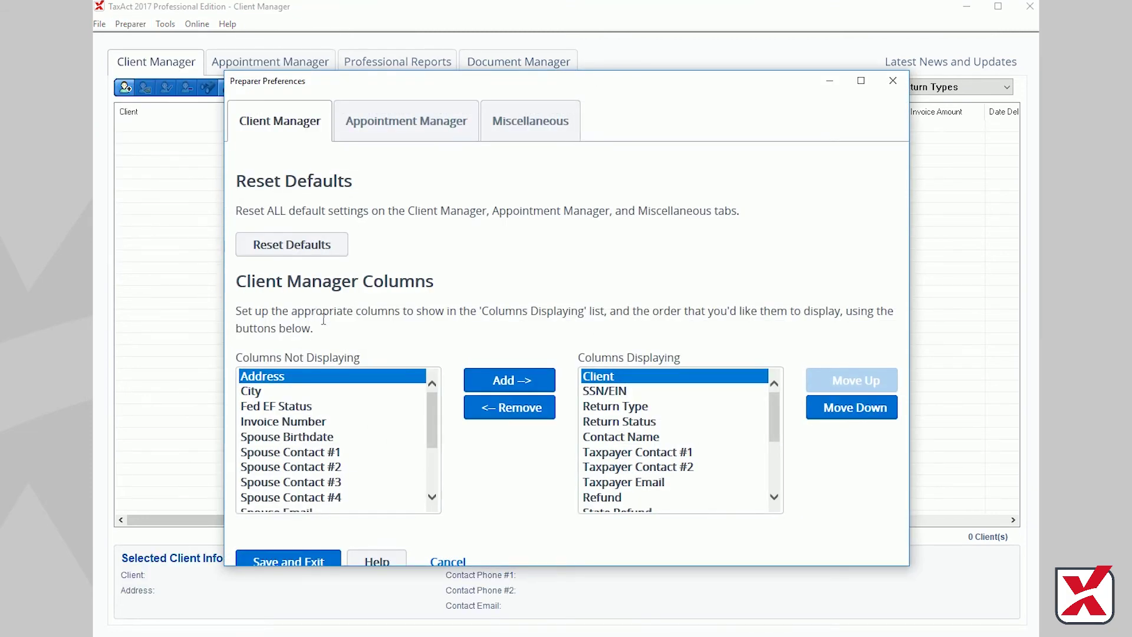
{"action": "left_click", "coordinate": [516, 386]}
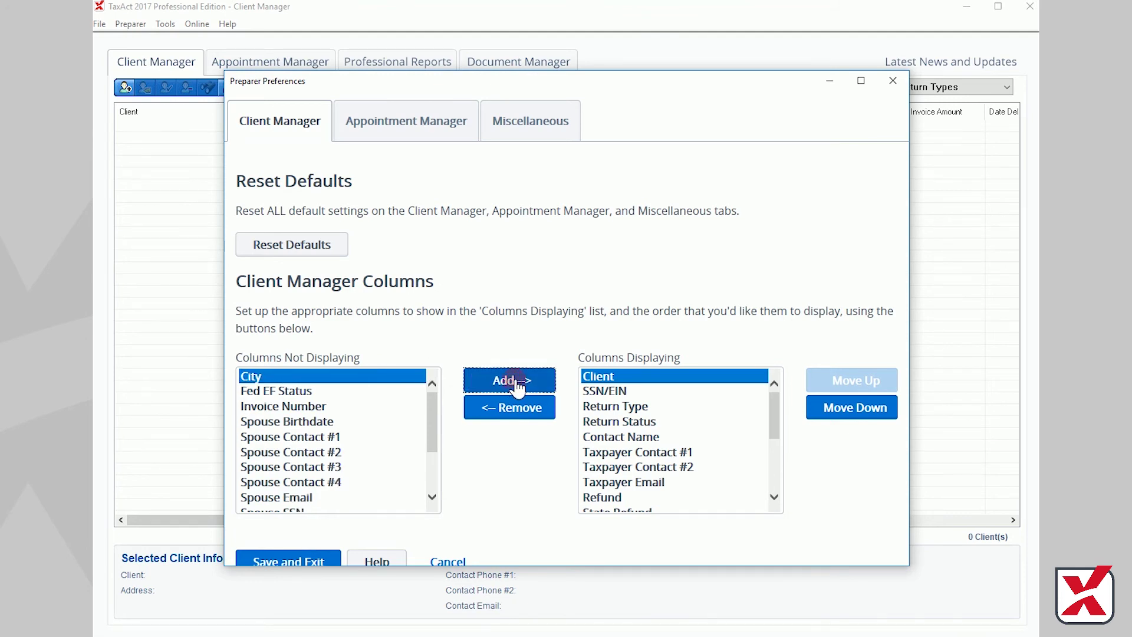
{"action": "left_click_drag", "start_coordinate": [778, 413], "coordinate": [780, 453]}
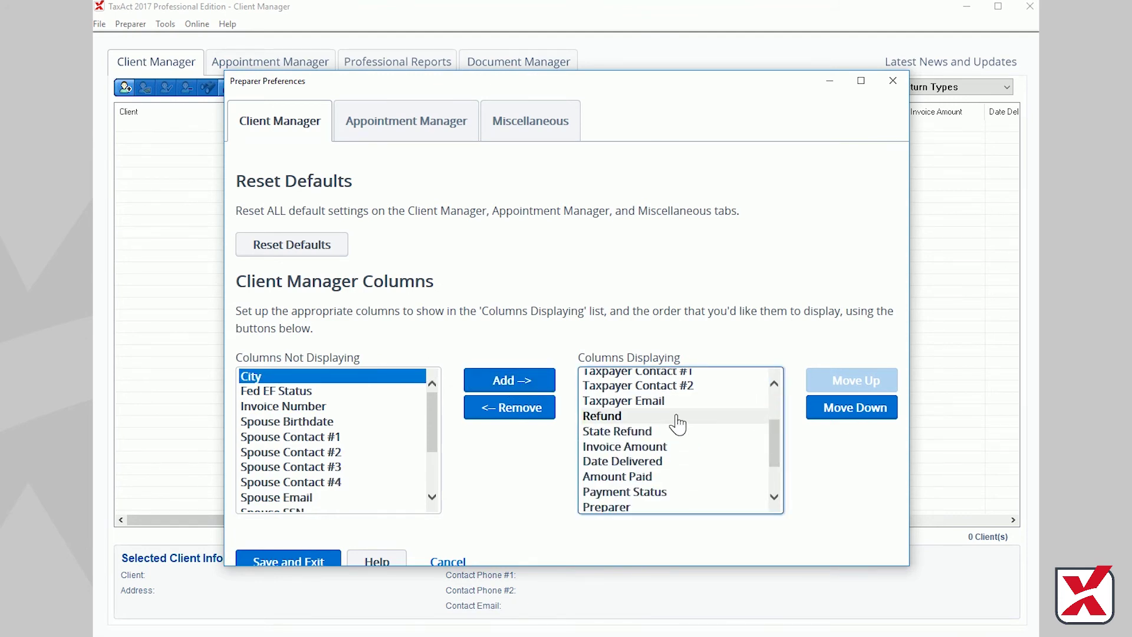
{"action": "left_click", "coordinate": [629, 495]}
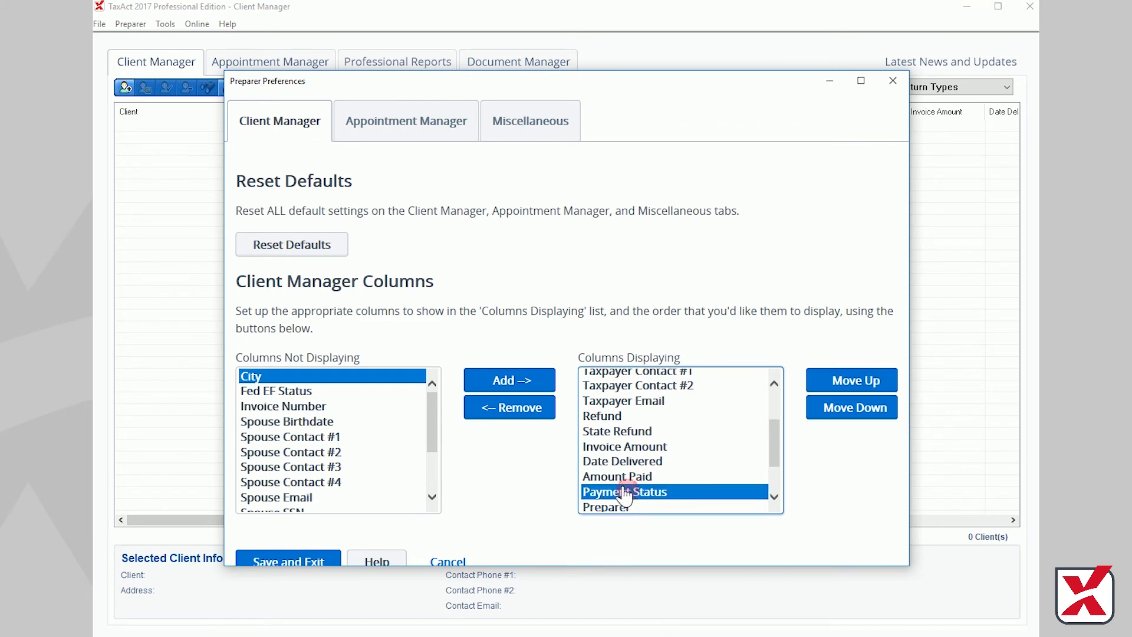
{"action": "left_click", "coordinate": [517, 412]}
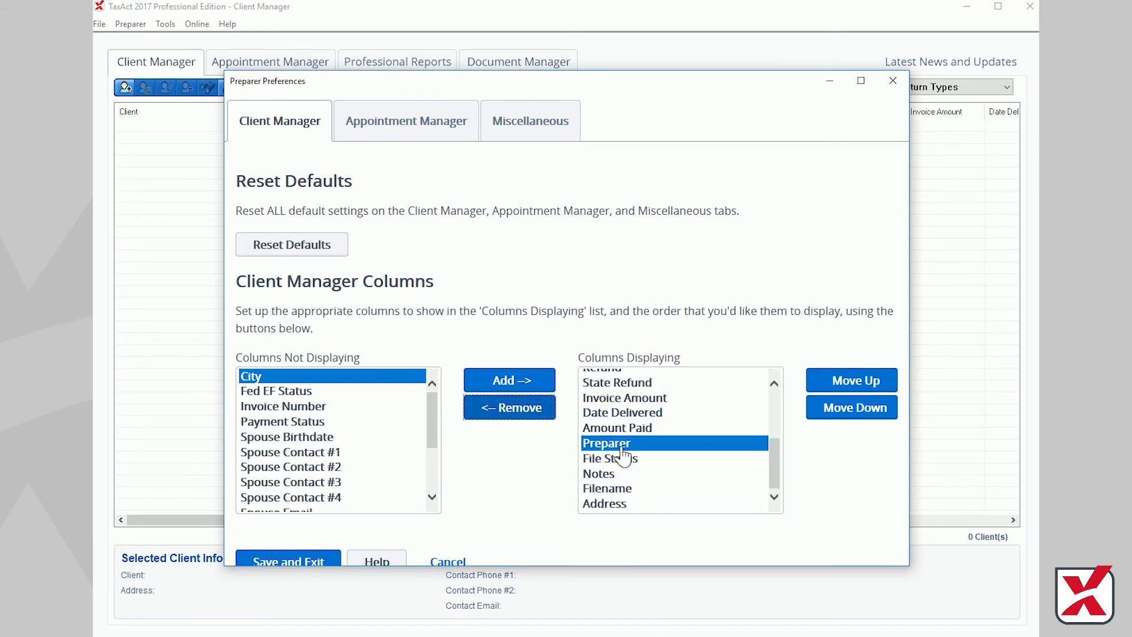
Step: Move the Address column up four places to follow Date Delivered
{"action": "left_click", "coordinate": [626, 504]}
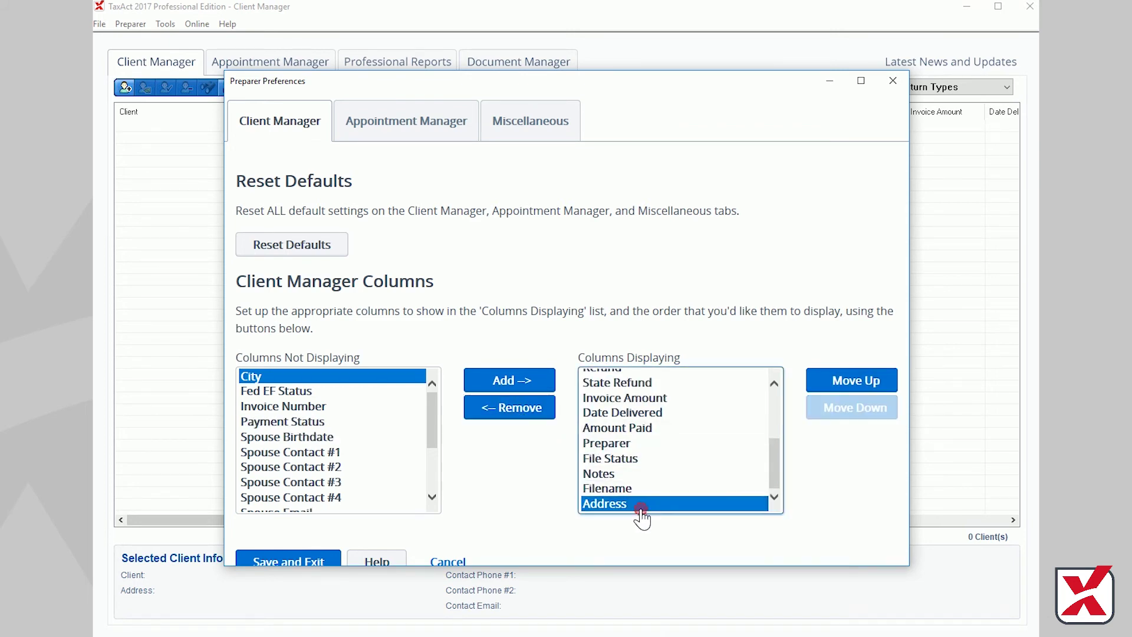
{"action": "left_click", "coordinate": [858, 384]}
{"action": "left_click", "coordinate": [858, 383]}
{"action": "left_click", "coordinate": [858, 385]}
{"action": "left_click", "coordinate": [858, 384]}
{"action": "left_click", "coordinate": [859, 384]}
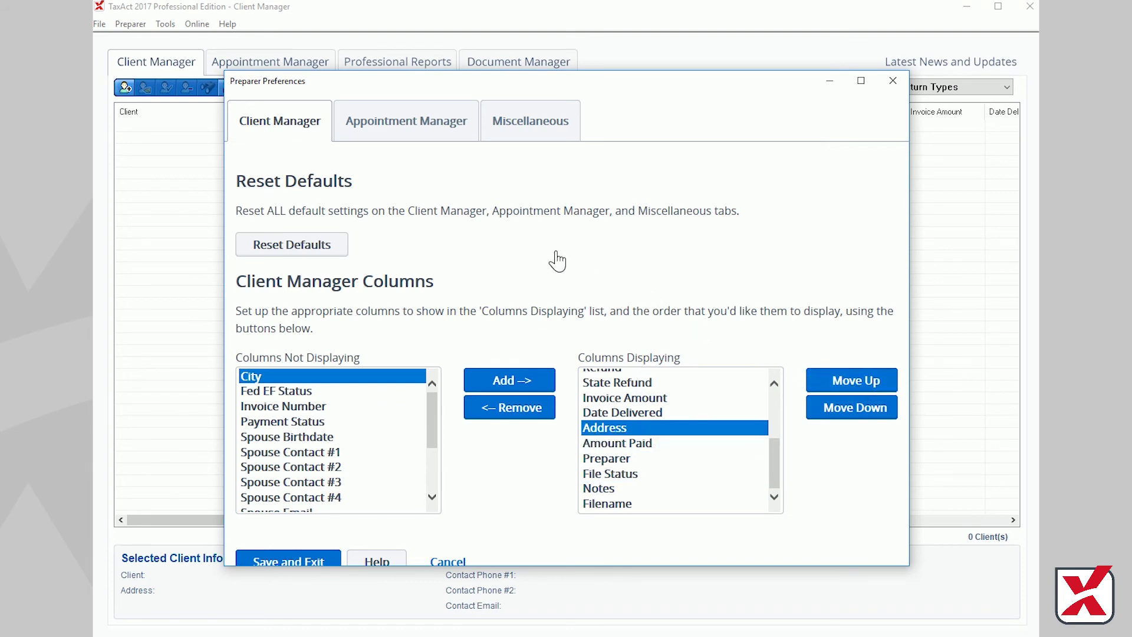
{"action": "left_click", "coordinate": [415, 125]}
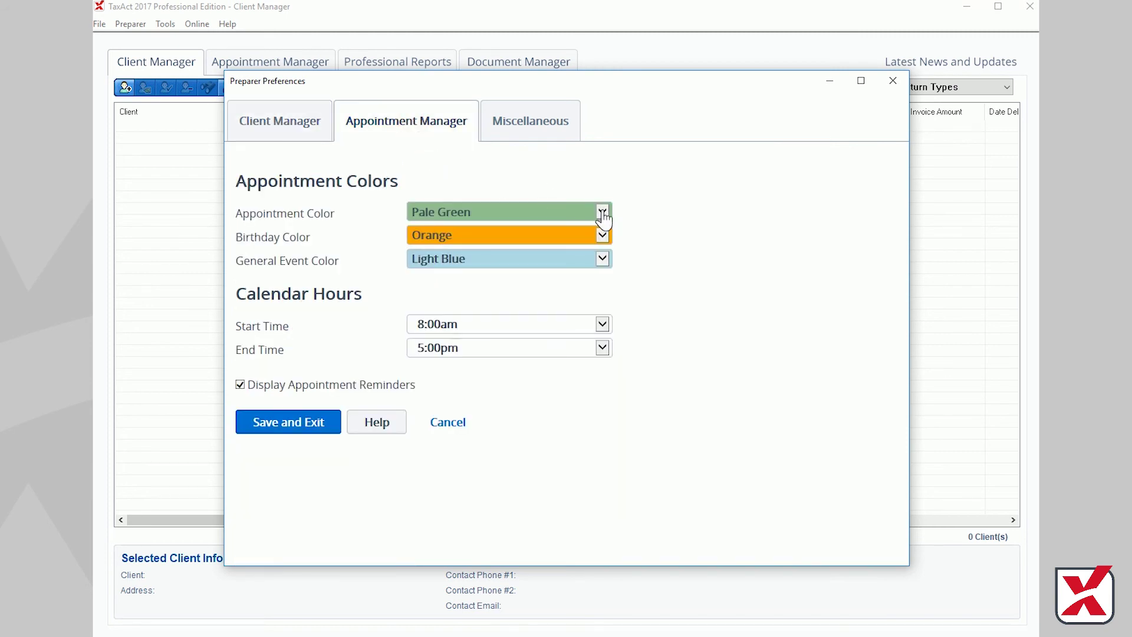
Step: Set the appointment color to Tan and the calendar end time to 8:00pm
{"action": "left_click", "coordinate": [603, 214]}
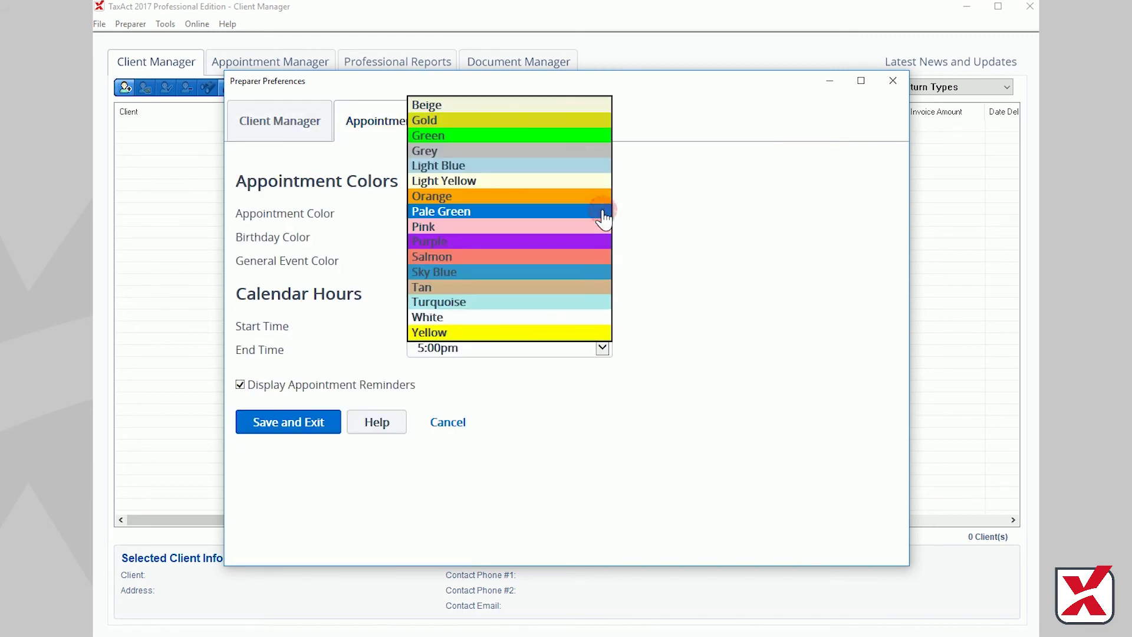
{"action": "left_click", "coordinate": [552, 287]}
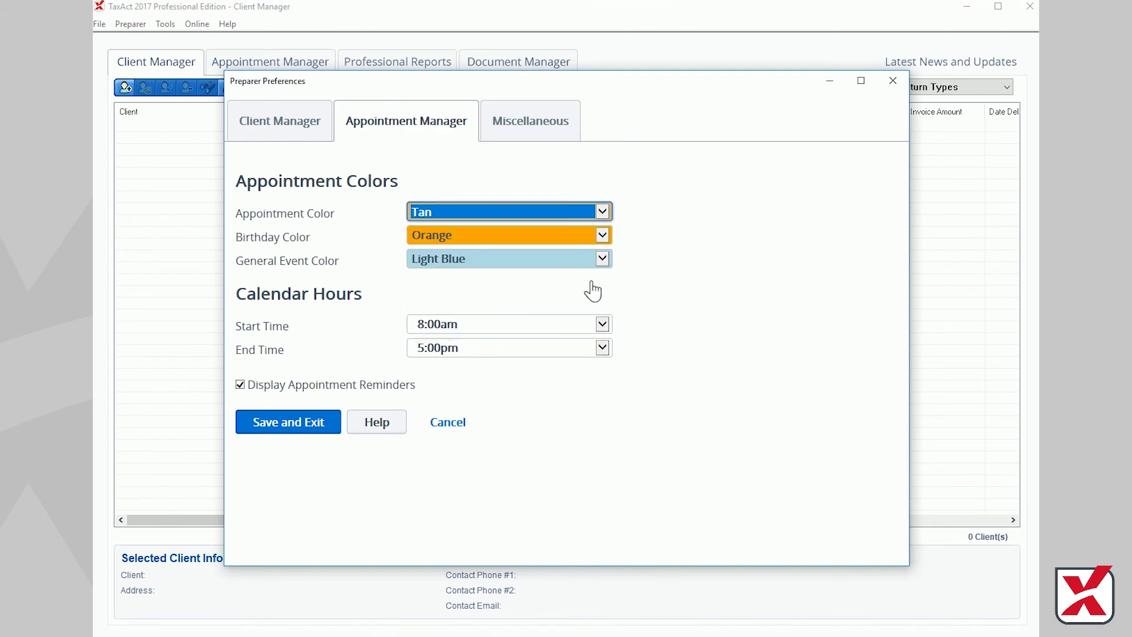
{"action": "left_click", "coordinate": [603, 348]}
{"action": "left_click", "coordinate": [472, 441]}
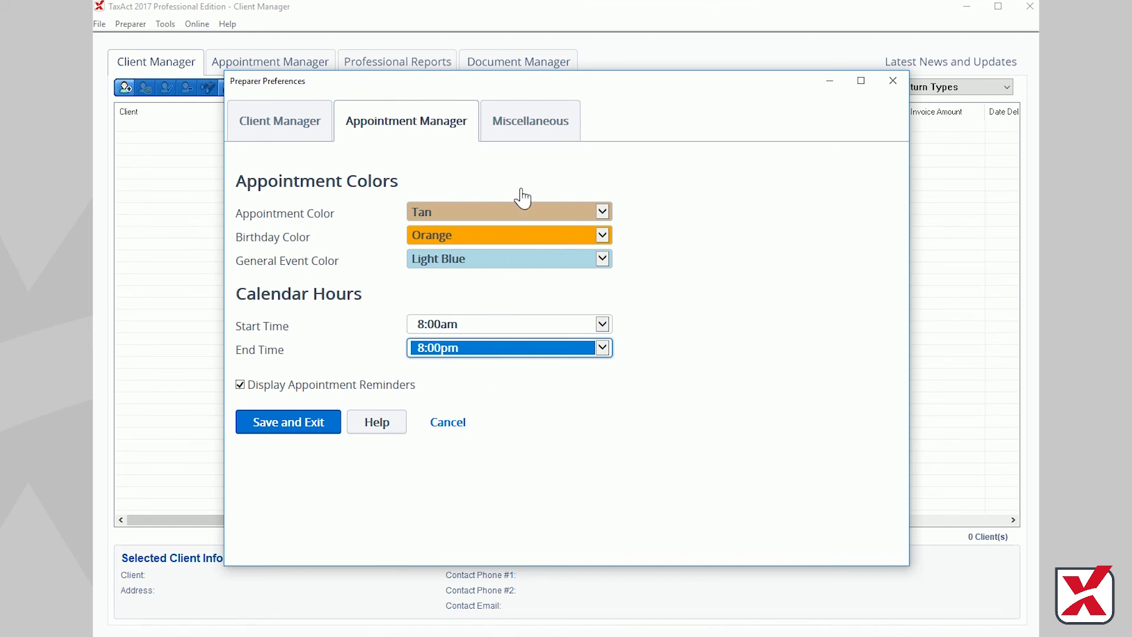
{"action": "left_click", "coordinate": [538, 124]}
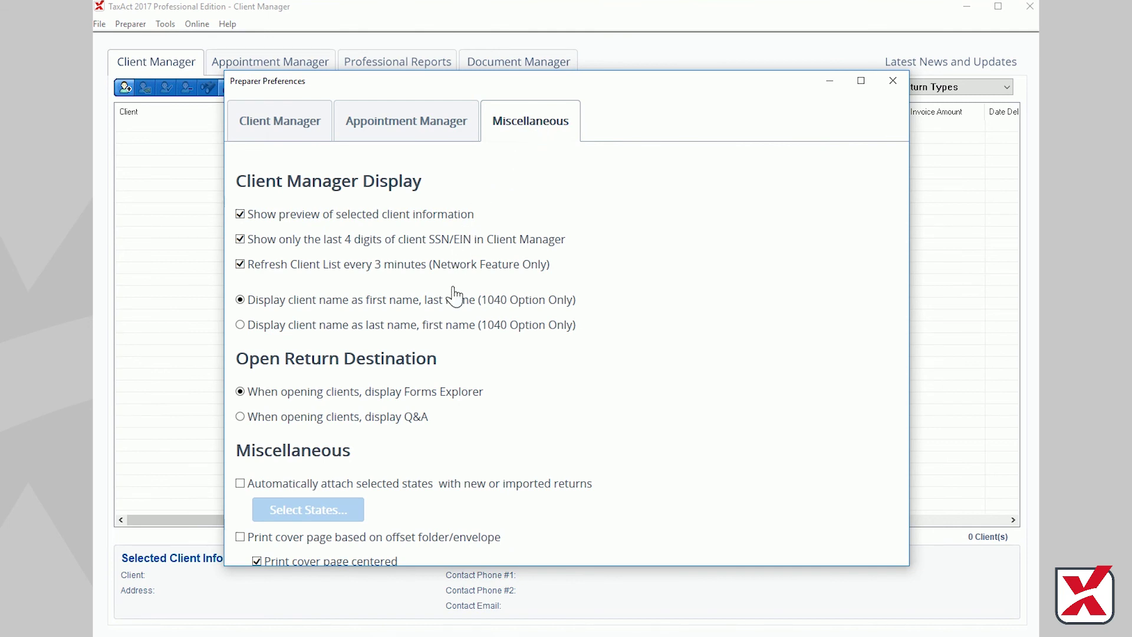
Step: Choose to display client names as 'last name, first name' in Miscellaneous preferences
{"action": "left_click", "coordinate": [240, 325]}
{"action": "scroll", "coordinate": [366, 348], "scroll_direction": "down", "scroll_amount": 1}
{"action": "scroll", "coordinate": [365, 348], "scroll_direction": "down", "scroll_amount": 1}
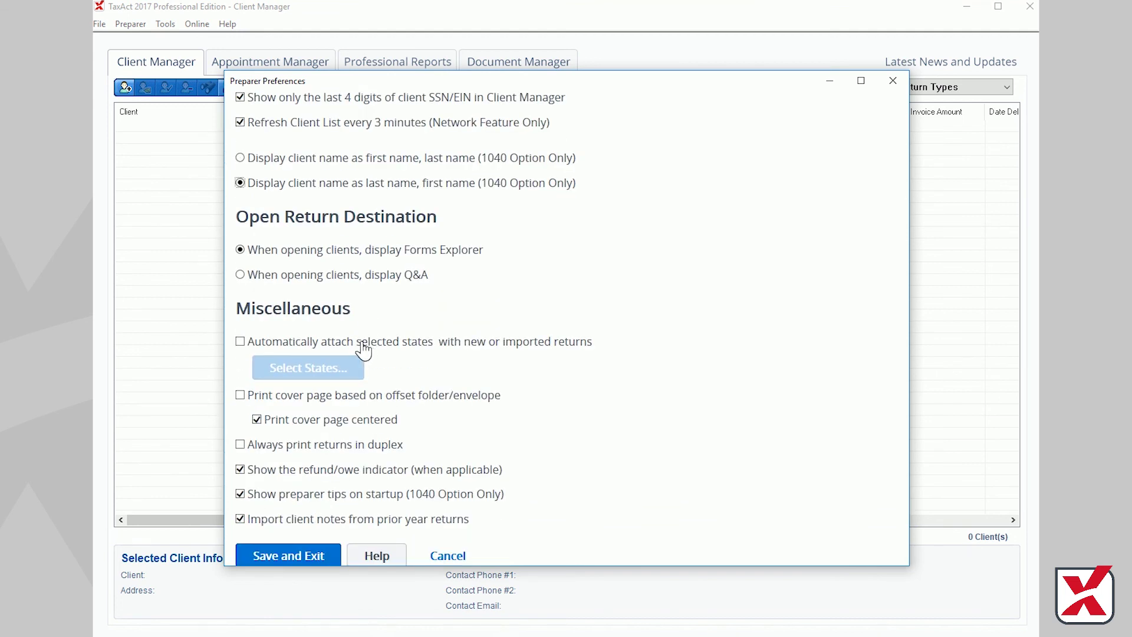